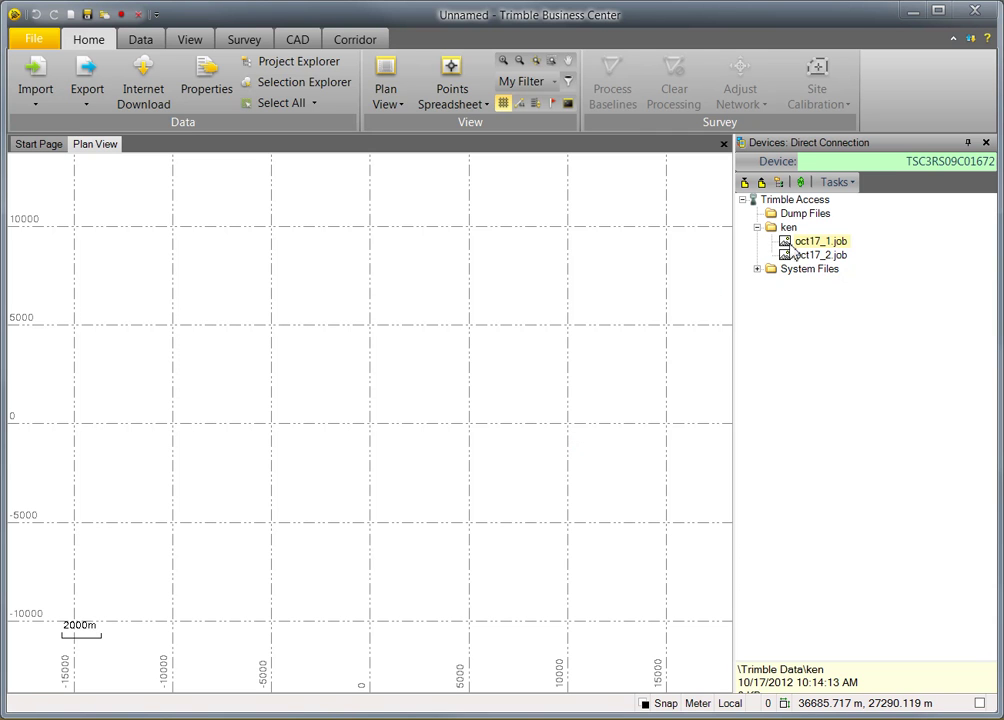
Step: Import oct17_1.job into Plan View, hide the Devices pane, and select the vector to point 1
{"action": "left_click_drag", "start_coordinate": [806, 248], "coordinate": [458, 360]}
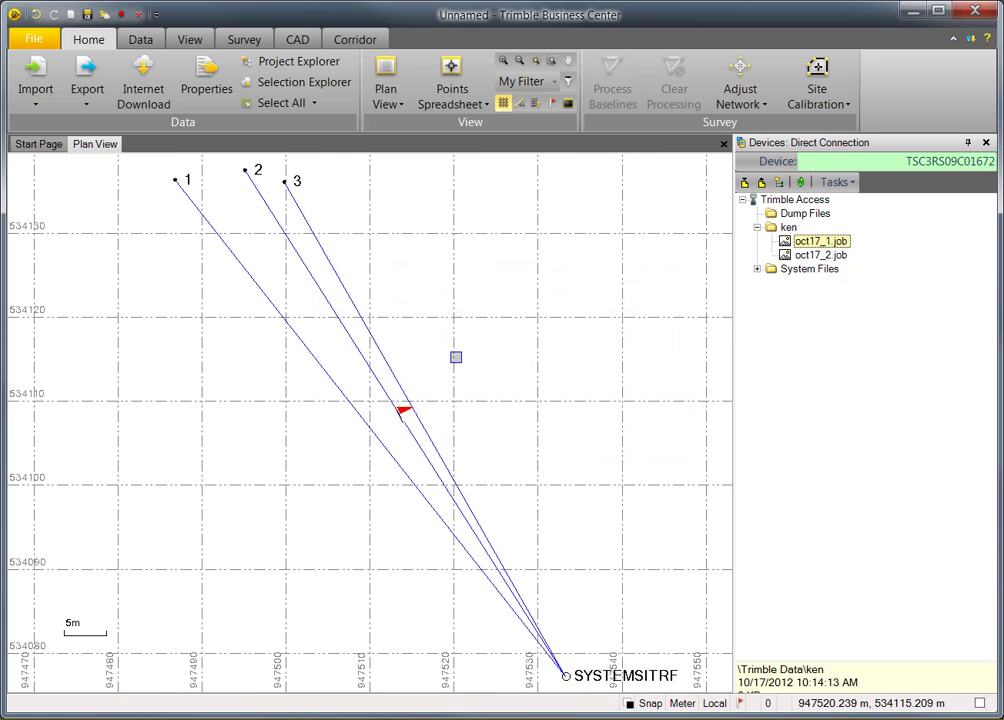
{"action": "left_click", "coordinate": [986, 142]}
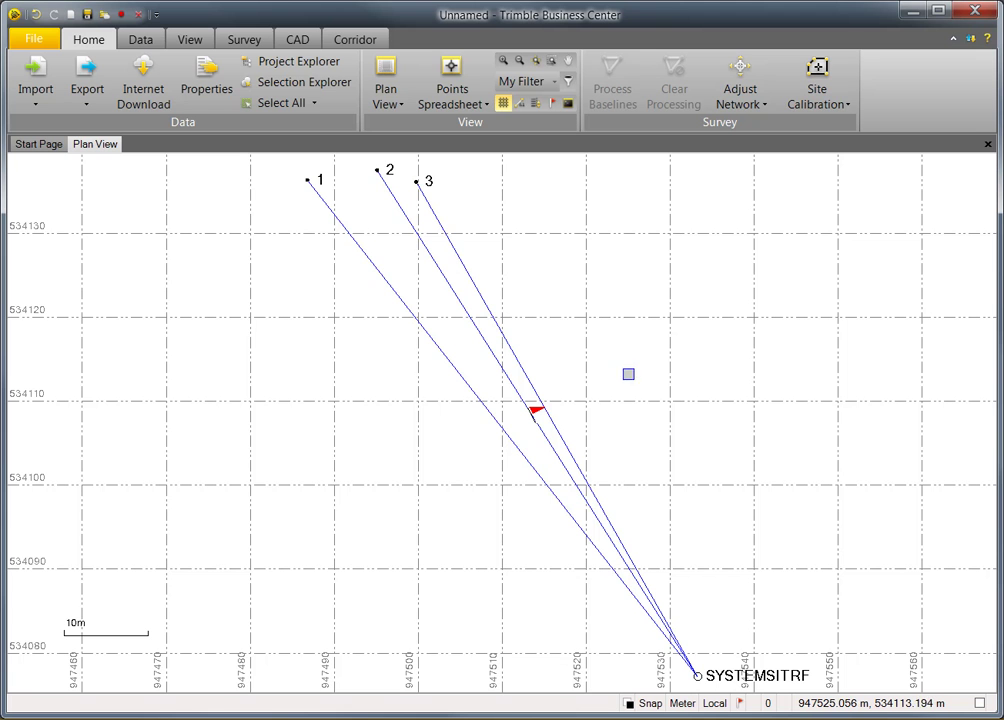
{"action": "left_click", "coordinate": [451, 365]}
Step: Show vector SYSTEMSITRF-1's properties and check its RTK solution type and 0.007 m tilt distance
{"action": "right_click", "coordinate": [451, 365]}
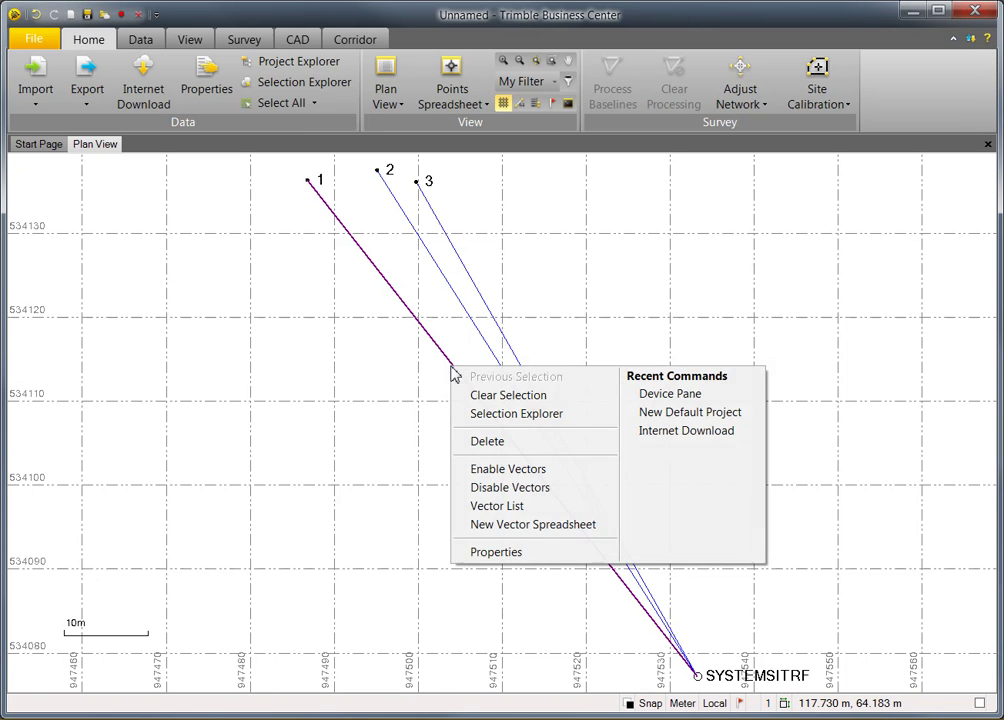
{"action": "left_click", "coordinate": [540, 551]}
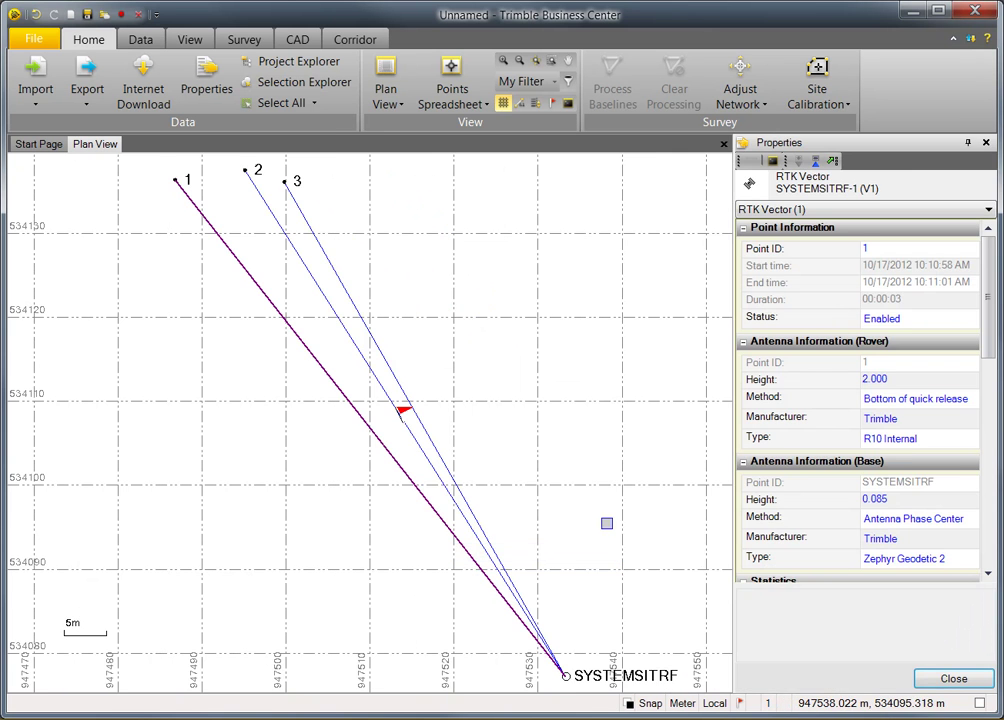
{"action": "left_click", "coordinate": [993, 320]}
{"action": "left_click_drag", "start_coordinate": [993, 320], "coordinate": [996, 404]}
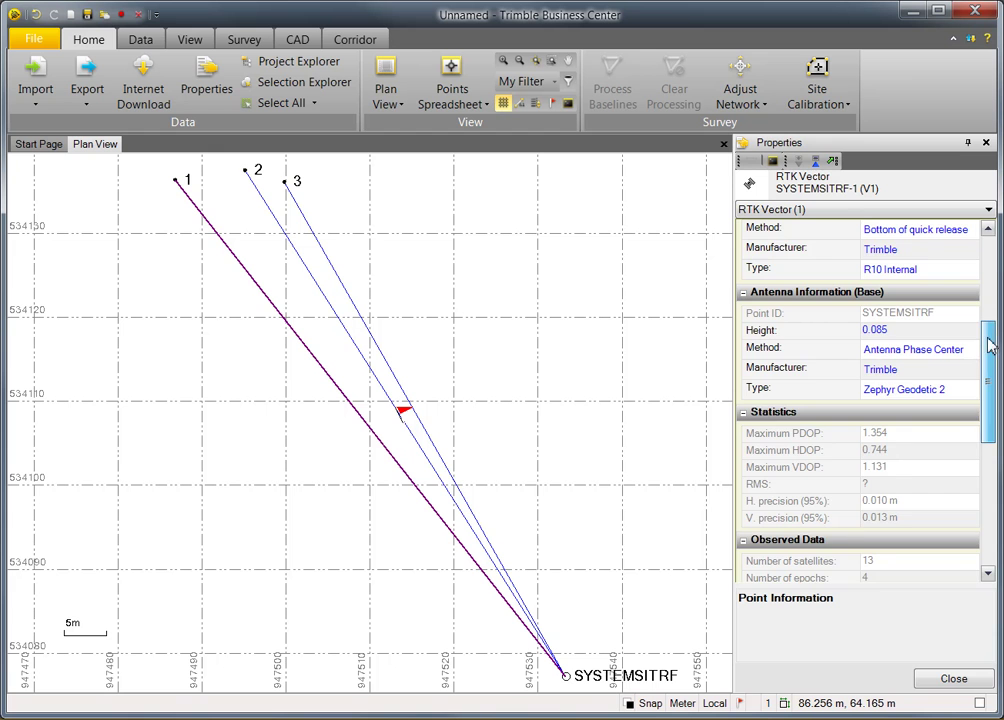
{"action": "left_click_drag", "start_coordinate": [988, 341], "coordinate": [1000, 483]}
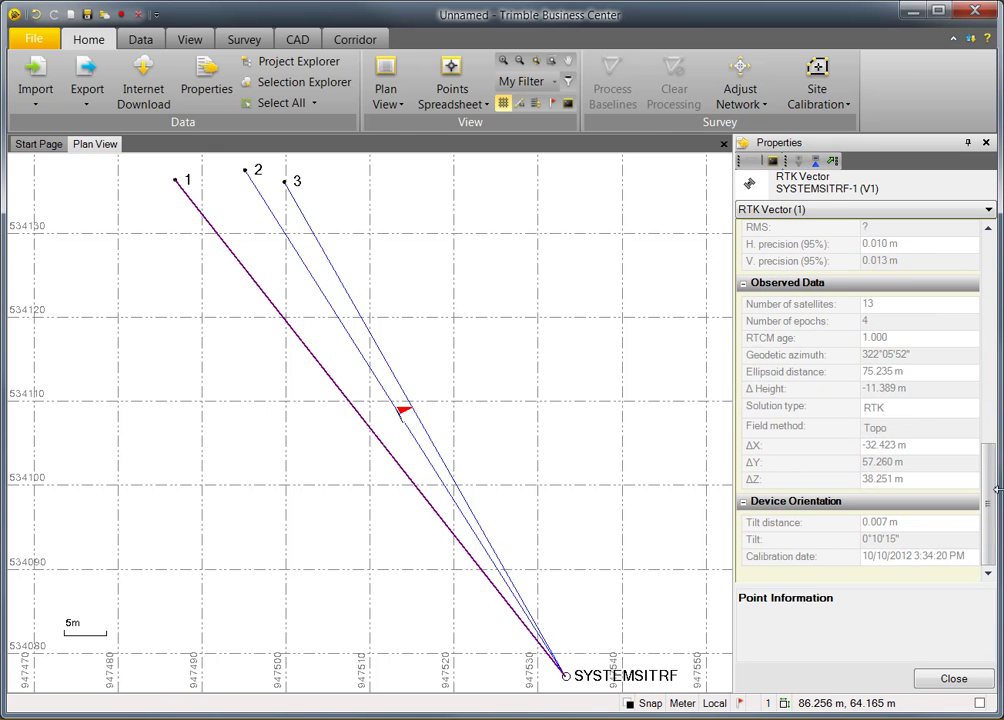
{"action": "left_click", "coordinate": [905, 407]}
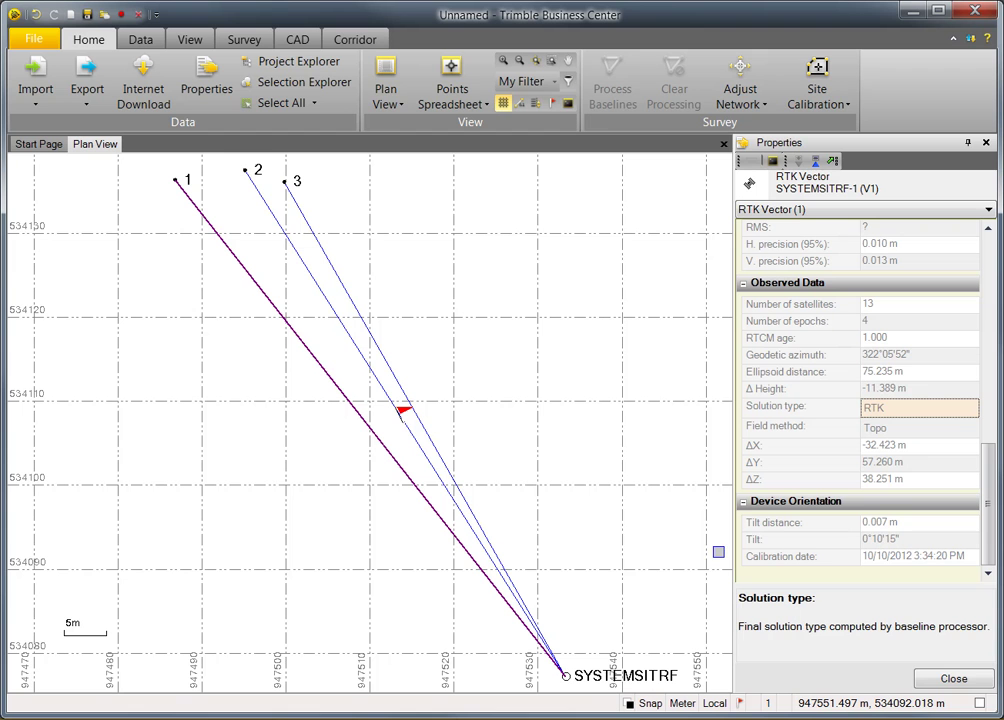
{"action": "left_click", "coordinate": [880, 523]}
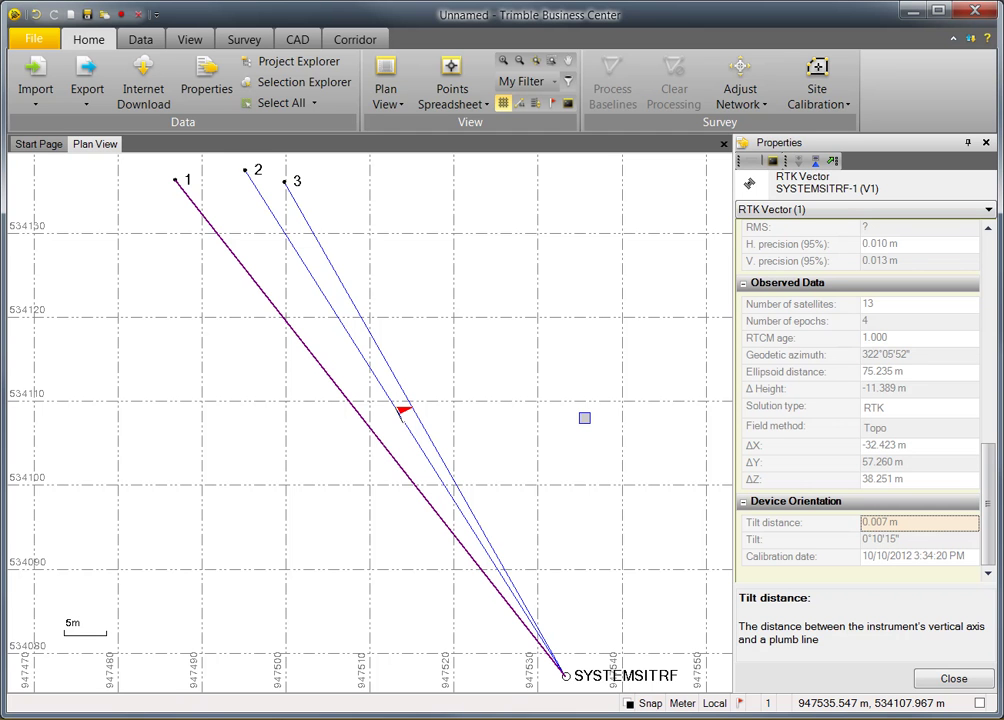
Step: Select the vector to point 2 and inspect its 0.312 m tilt distance
{"action": "left_click", "coordinate": [369, 361]}
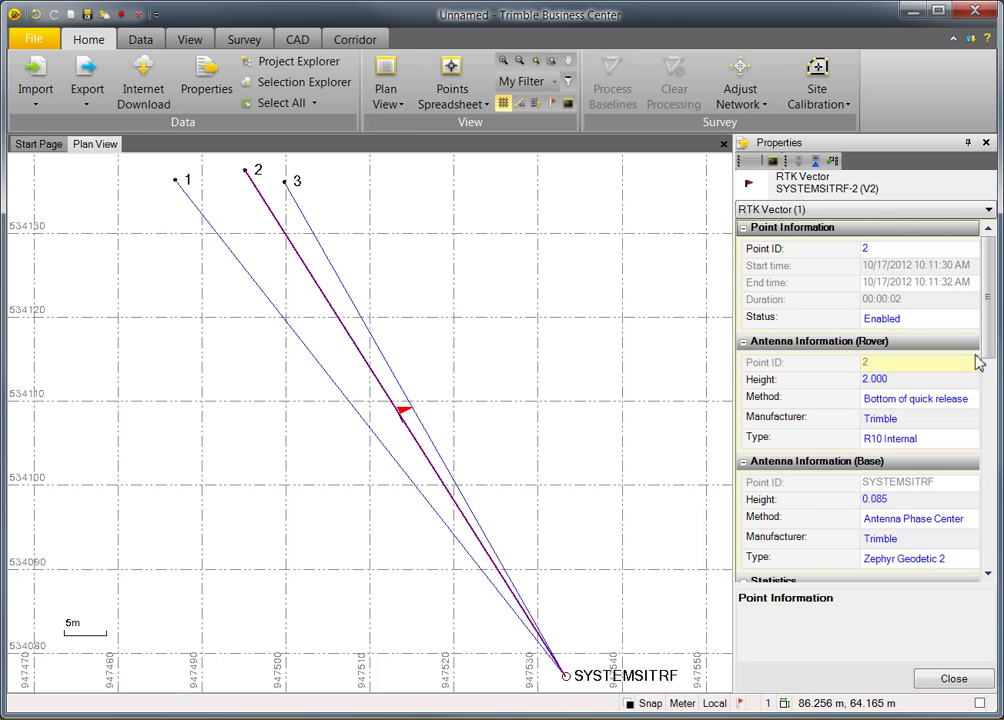
{"action": "scroll", "coordinate": [975, 362], "scroll_direction": "down", "scroll_amount": 10}
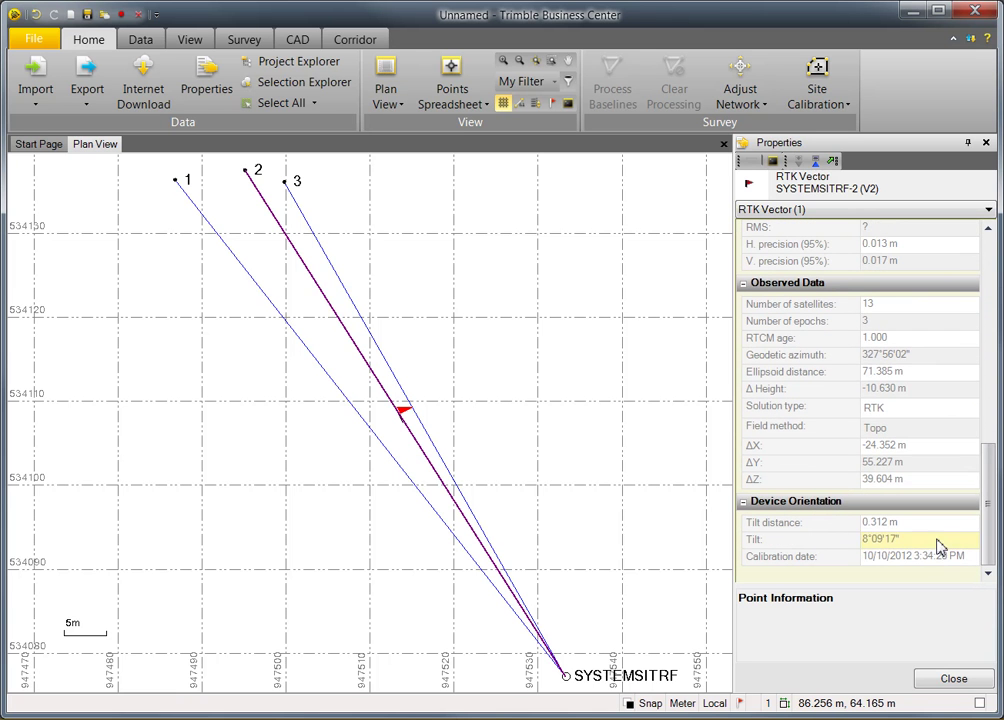
{"action": "left_click", "coordinate": [929, 526]}
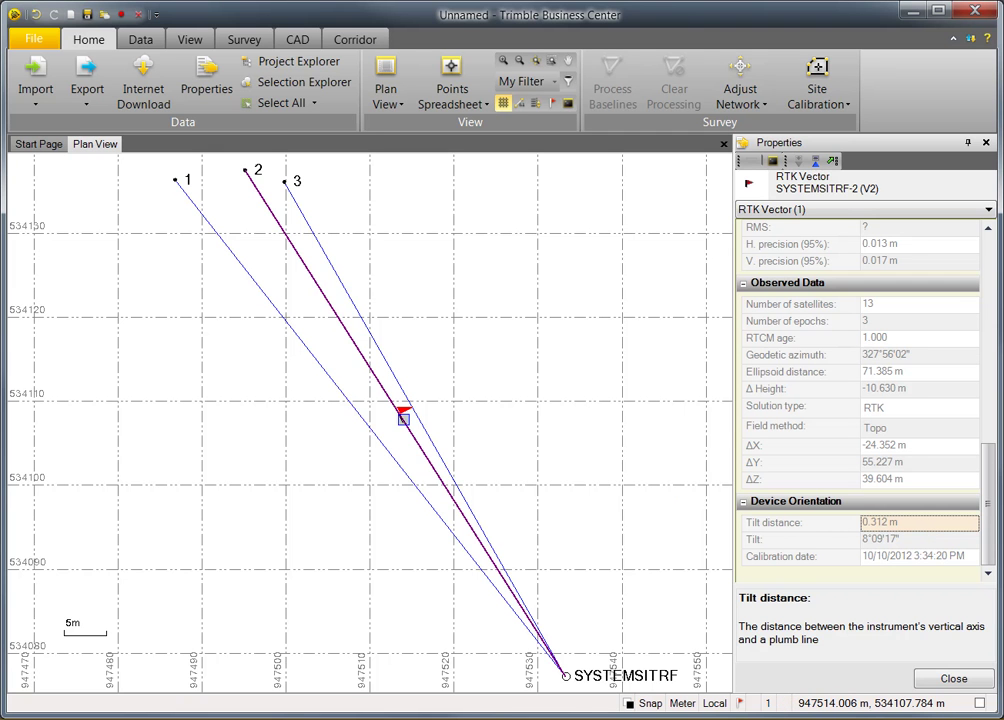
Step: Check the project's 0.020 m tilt distance tolerance in Project Settings
{"action": "mouse_move", "coordinate": [399, 412]}
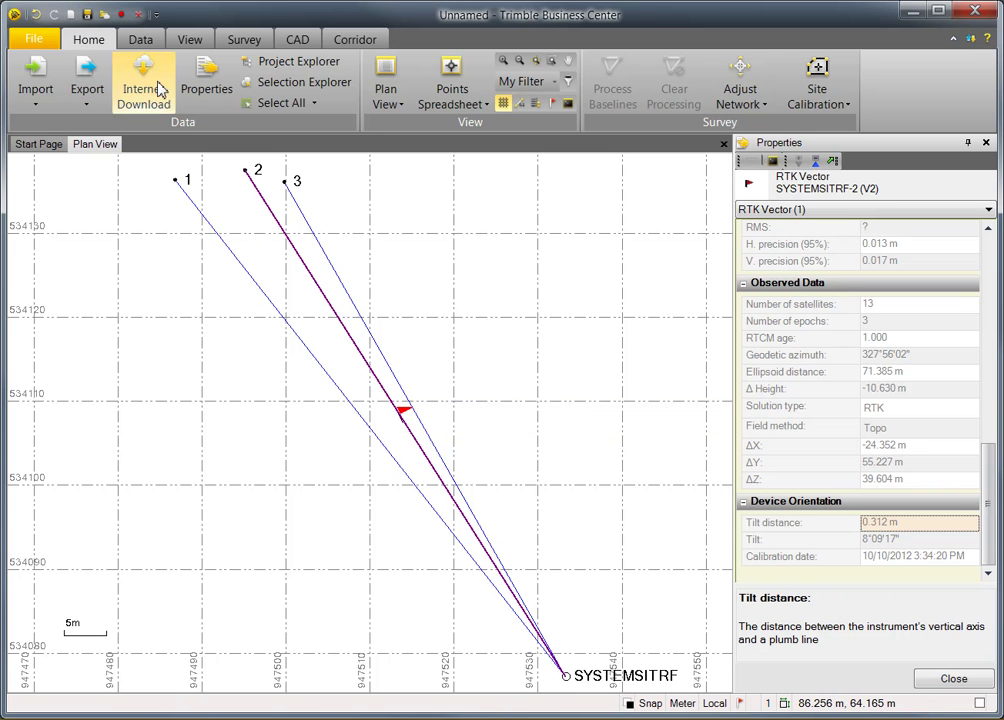
{"action": "left_click", "coordinate": [103, 15]}
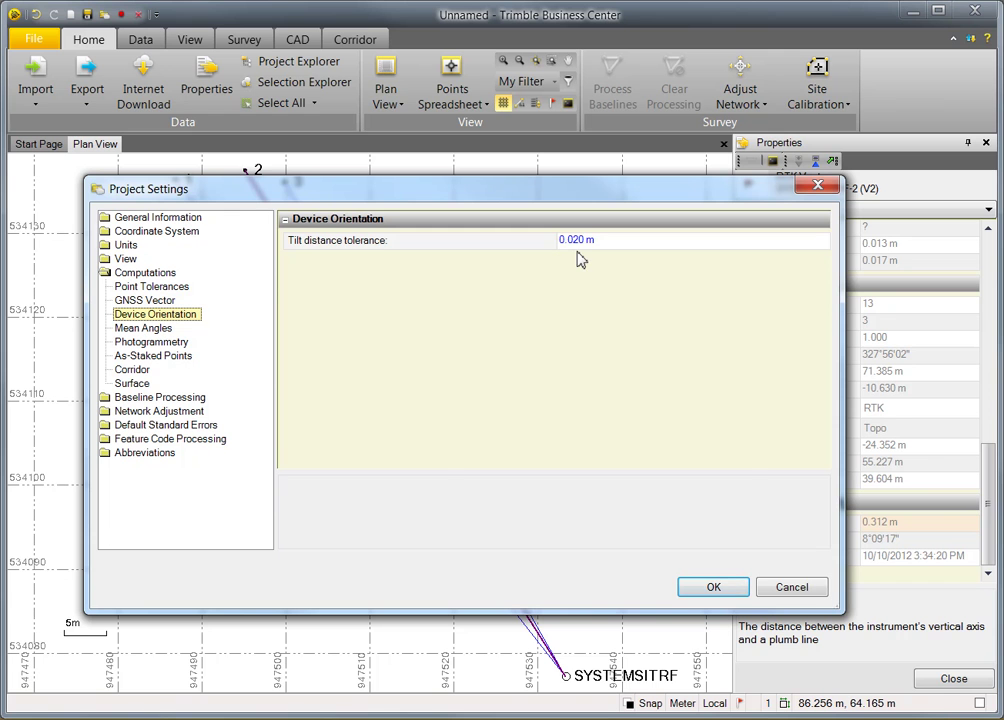
{"action": "left_click", "coordinate": [713, 587]}
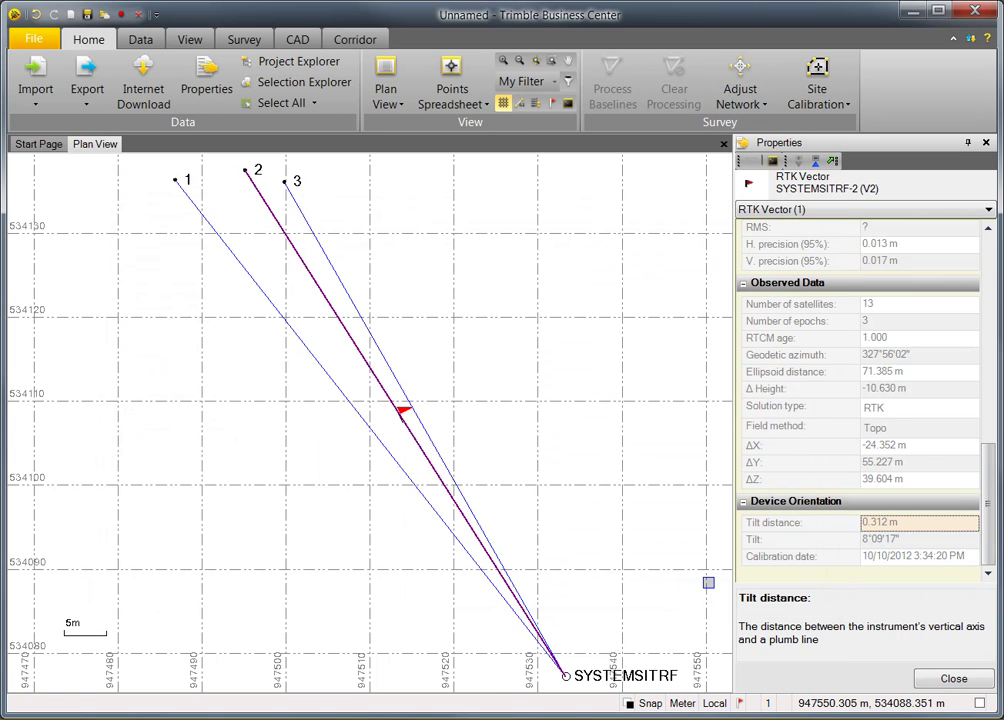
Step: Inspect vector 3's xFill solution type and 29.000 RTCM age, then close its properties
{"action": "left_click", "coordinate": [396, 381]}
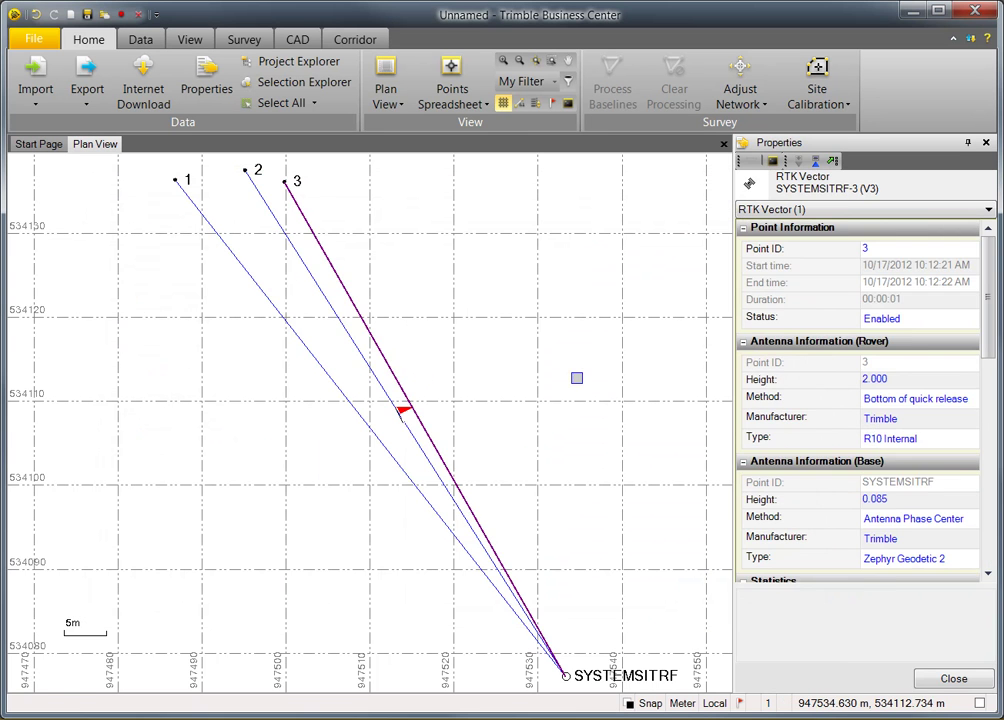
{"action": "left_click_drag", "start_coordinate": [982, 329], "coordinate": [988, 540]}
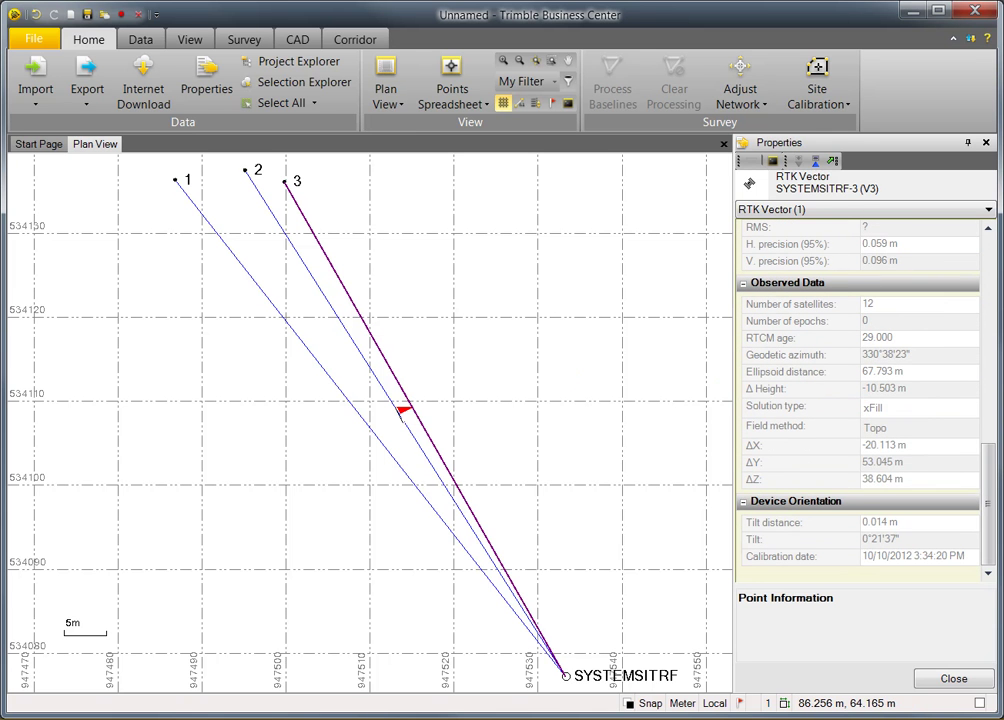
{"action": "left_click", "coordinate": [912, 416]}
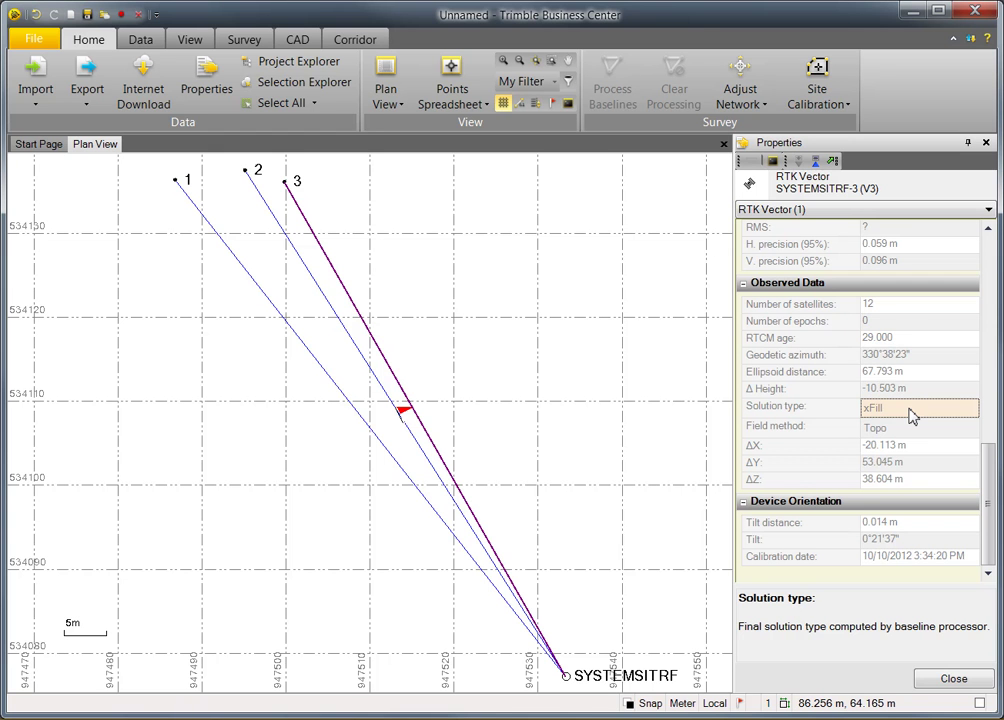
{"action": "left_click", "coordinate": [882, 338]}
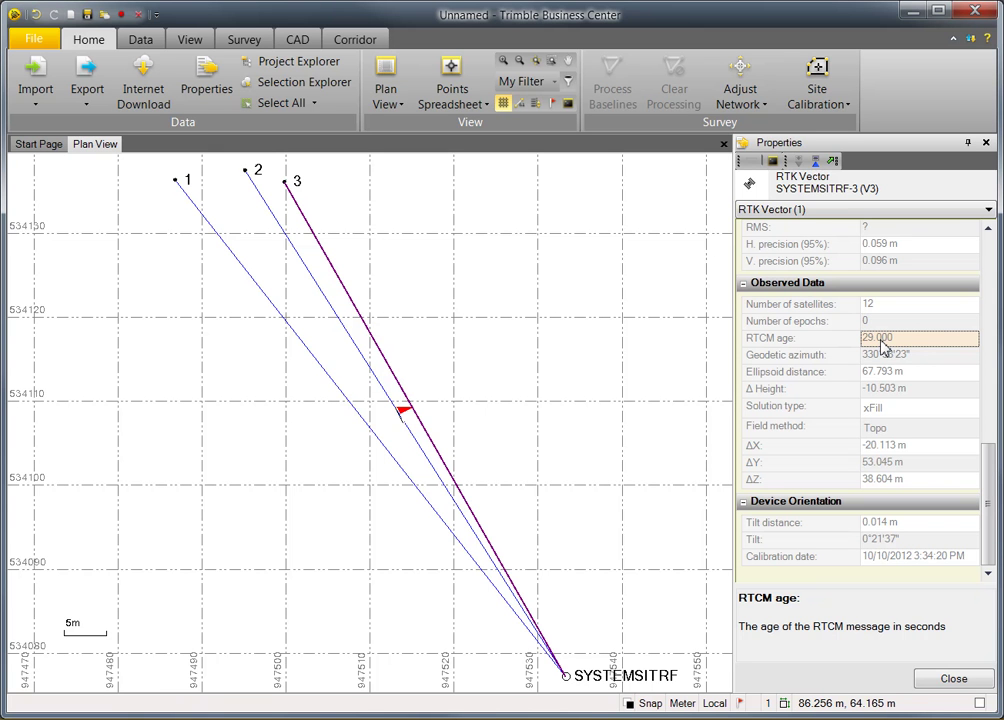
{"action": "left_click", "coordinate": [945, 678]}
{"action": "left_click", "coordinate": [680, 439]}
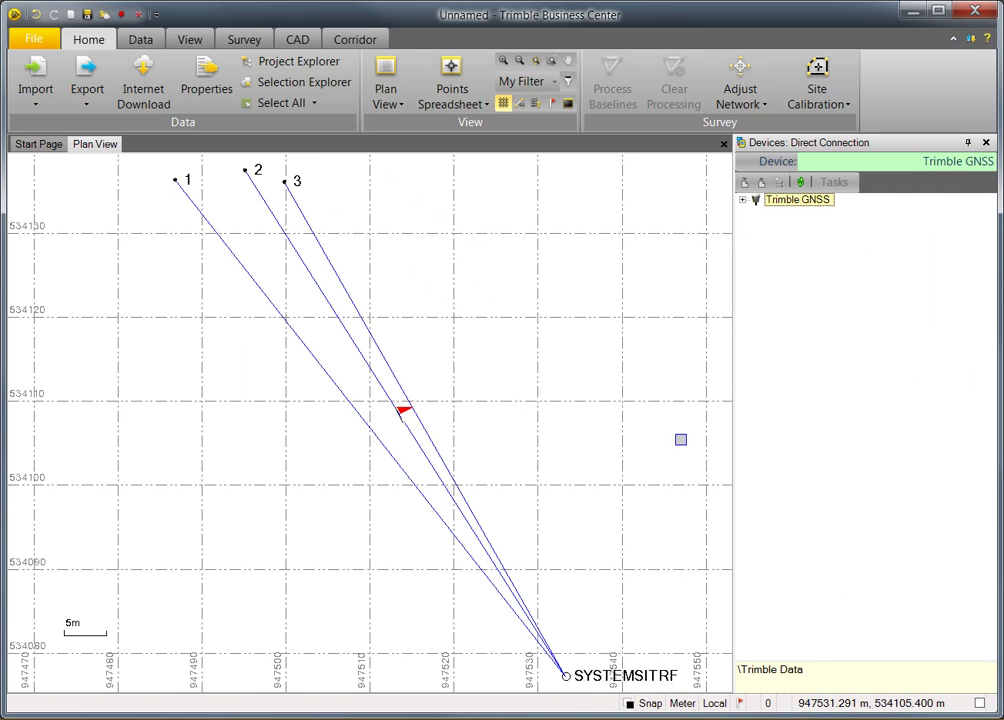
Step: Import 35612910.T02 from the Trimble GNSS receiver, checking in points 101 and 102
{"action": "left_click", "coordinate": [742, 199]}
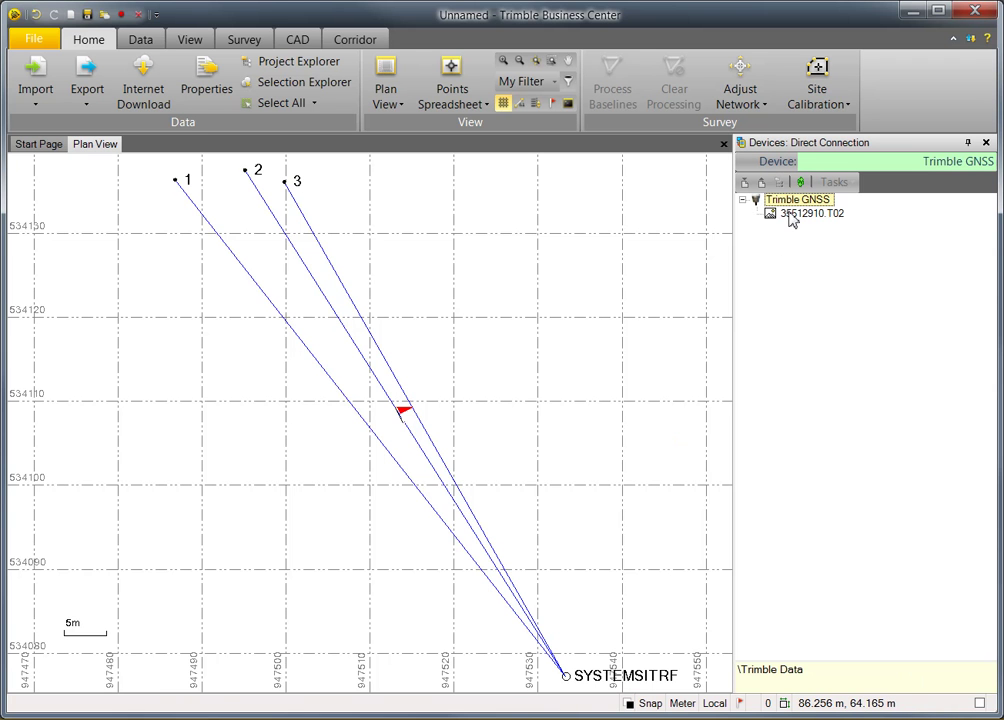
{"action": "left_click_drag", "start_coordinate": [790, 214], "coordinate": [562, 284]}
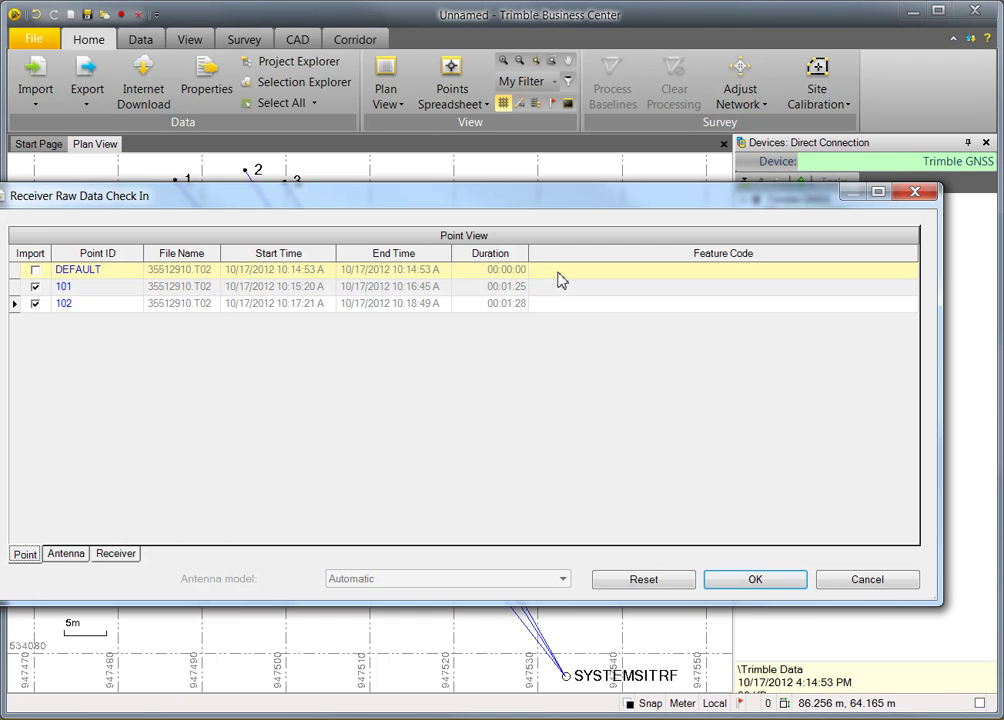
{"action": "left_click", "coordinate": [716, 580]}
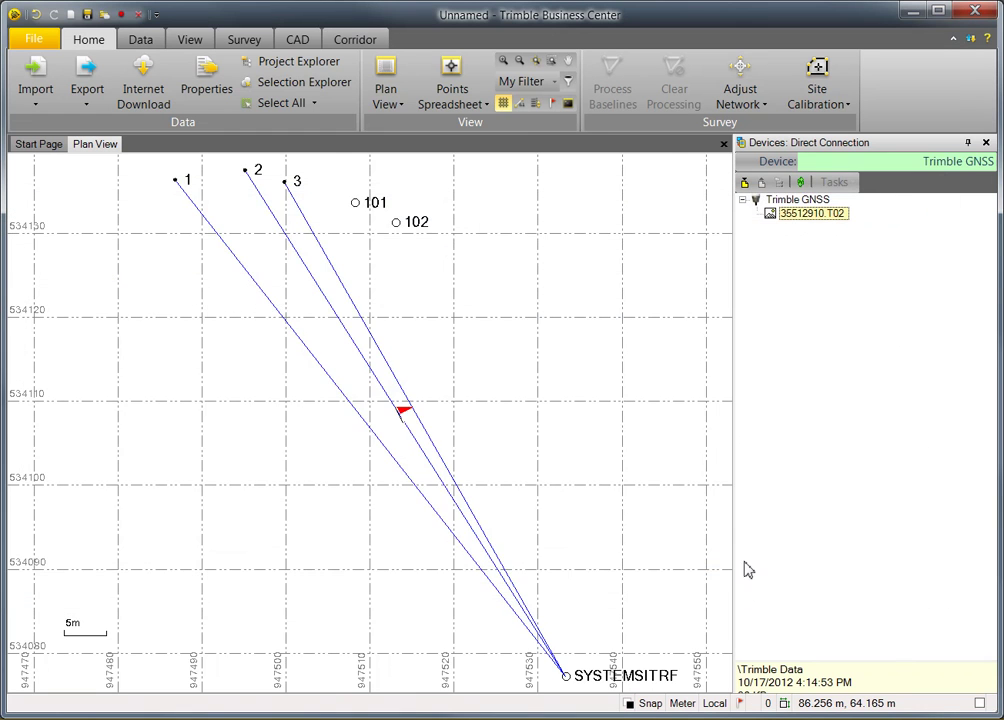
{"action": "left_click", "coordinate": [986, 142]}
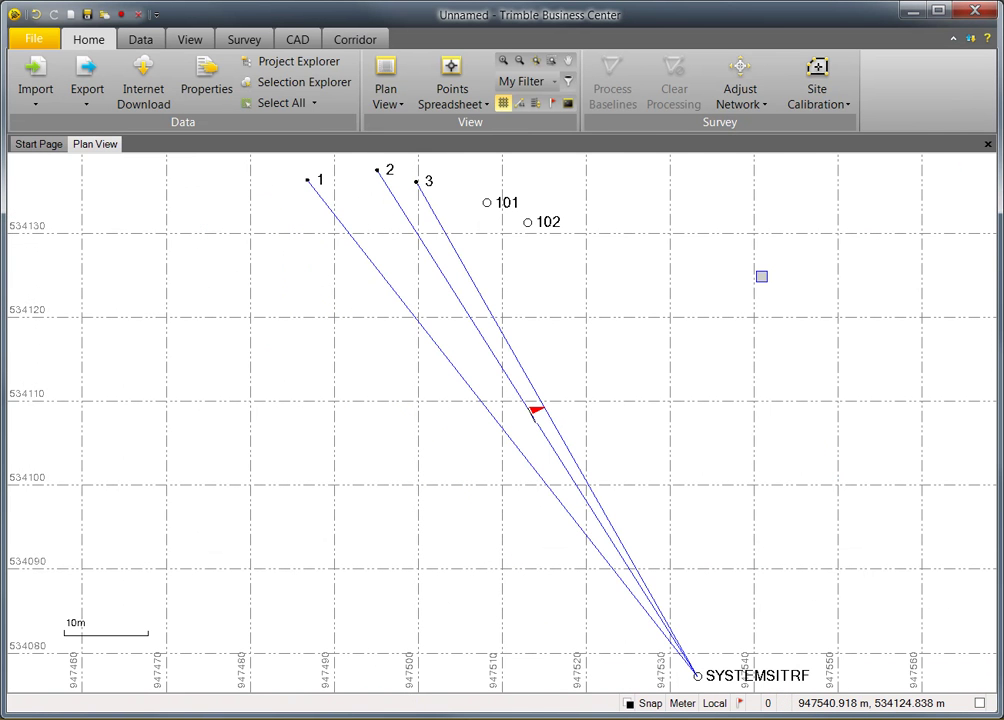
Step: Download and import Systems Roof 1 sec base station data as SYSTEMSITRF
{"action": "left_click", "coordinate": [143, 88]}
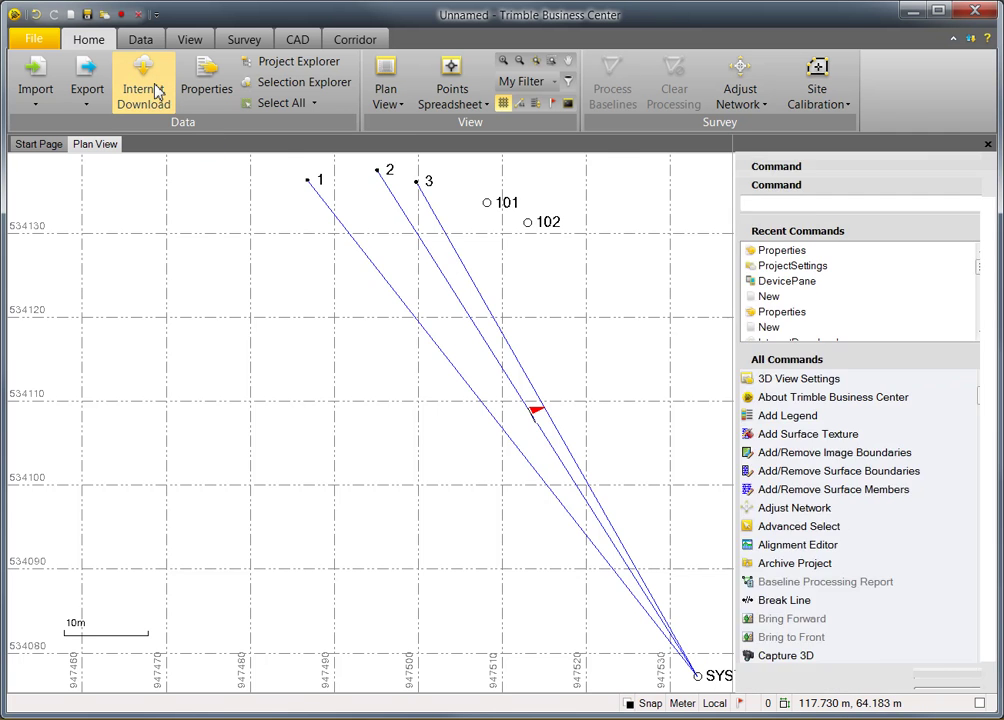
{"action": "double_click", "coordinate": [820, 223]}
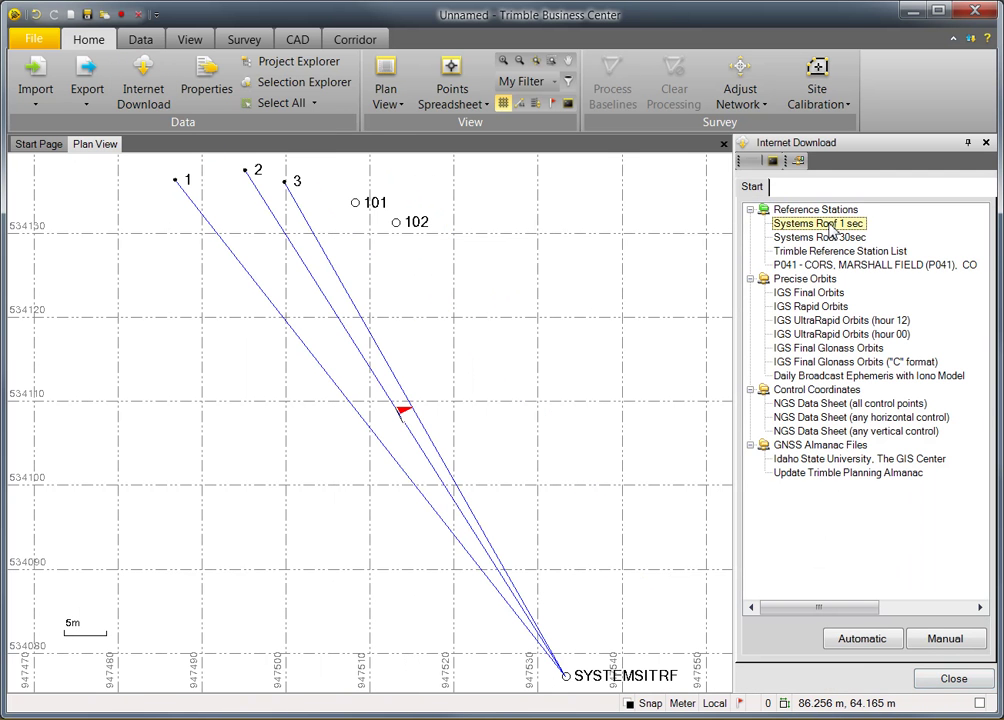
{"action": "left_click", "coordinate": [566, 437]}
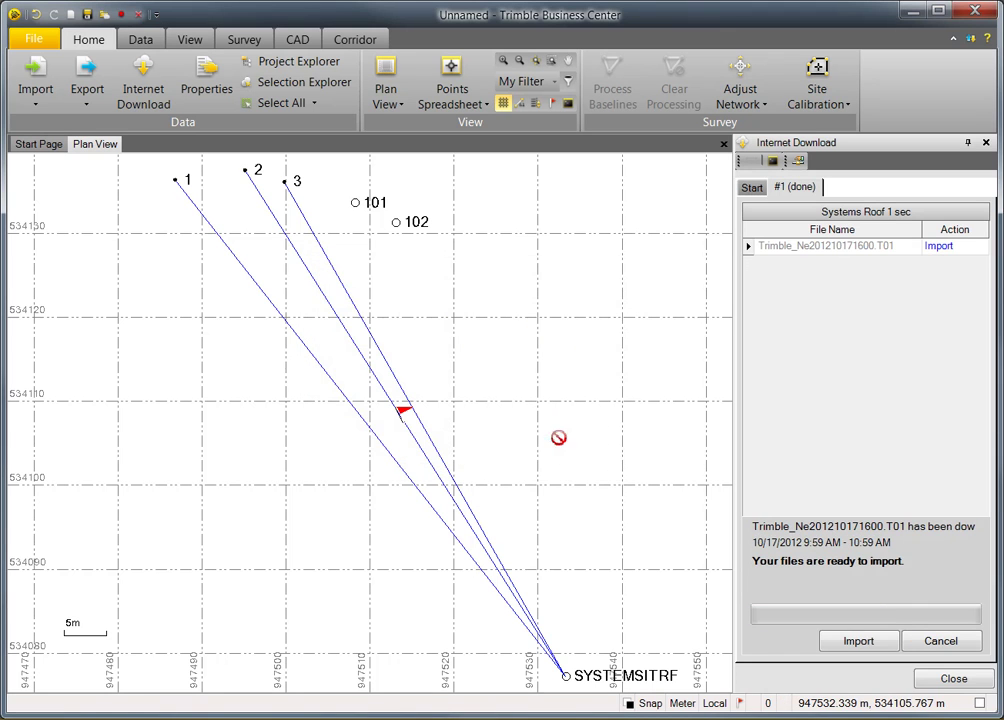
{"action": "left_click", "coordinate": [878, 644]}
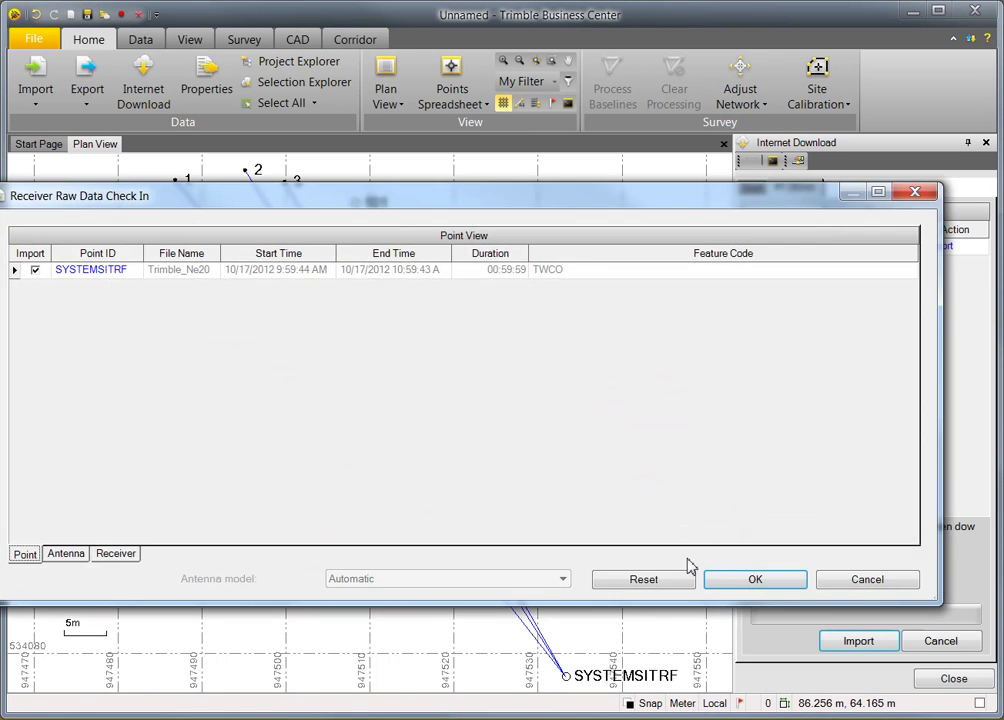
{"action": "left_click", "coordinate": [754, 582]}
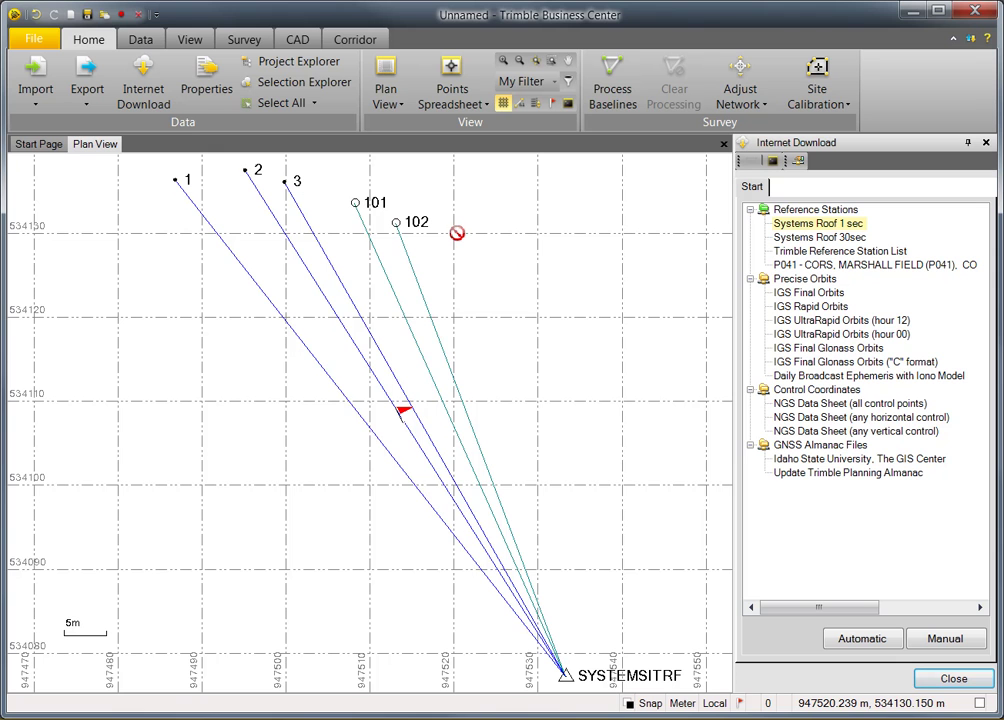
Step: Process the SYSTEMSITRF baselines to points 101 and 102 and save the fixed solutions
{"action": "left_click", "coordinate": [610, 96]}
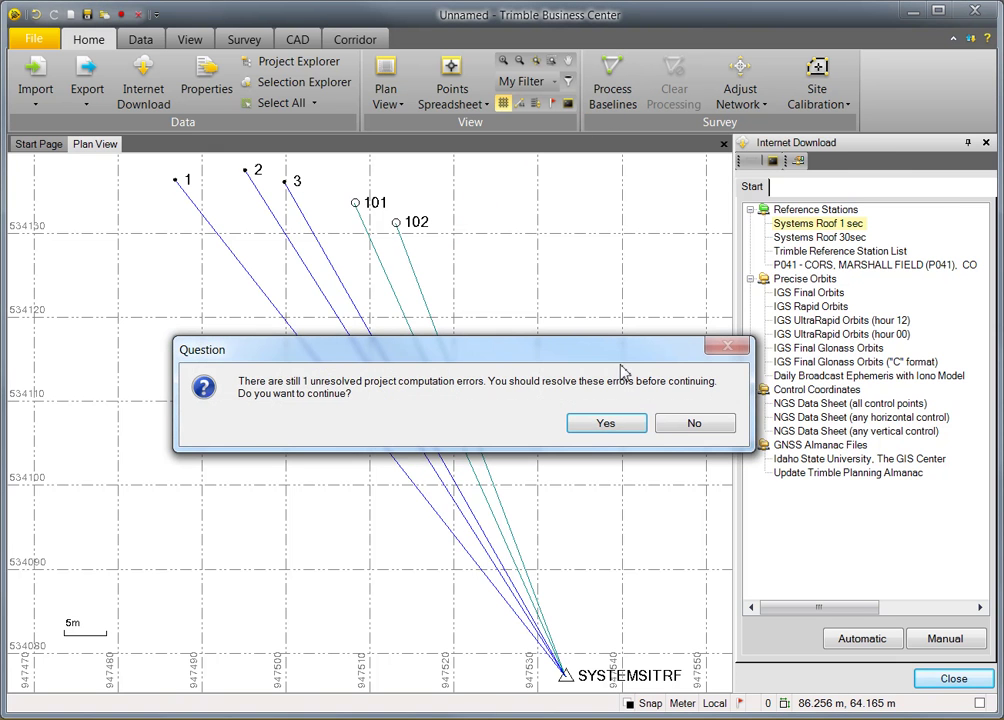
{"action": "left_click", "coordinate": [606, 423]}
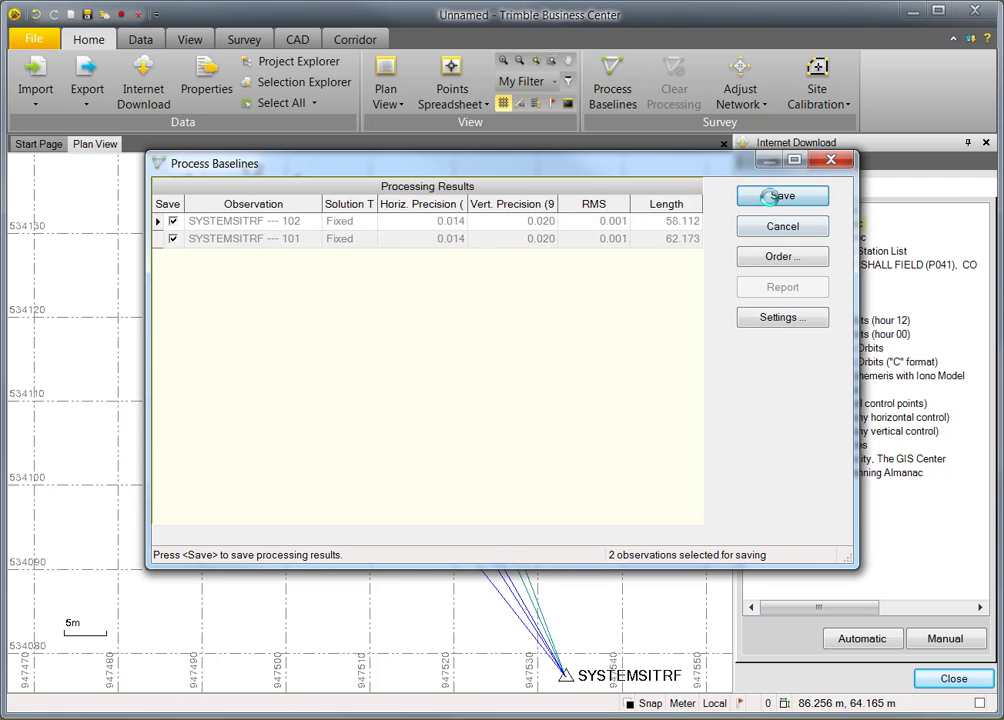
{"action": "left_click", "coordinate": [768, 196]}
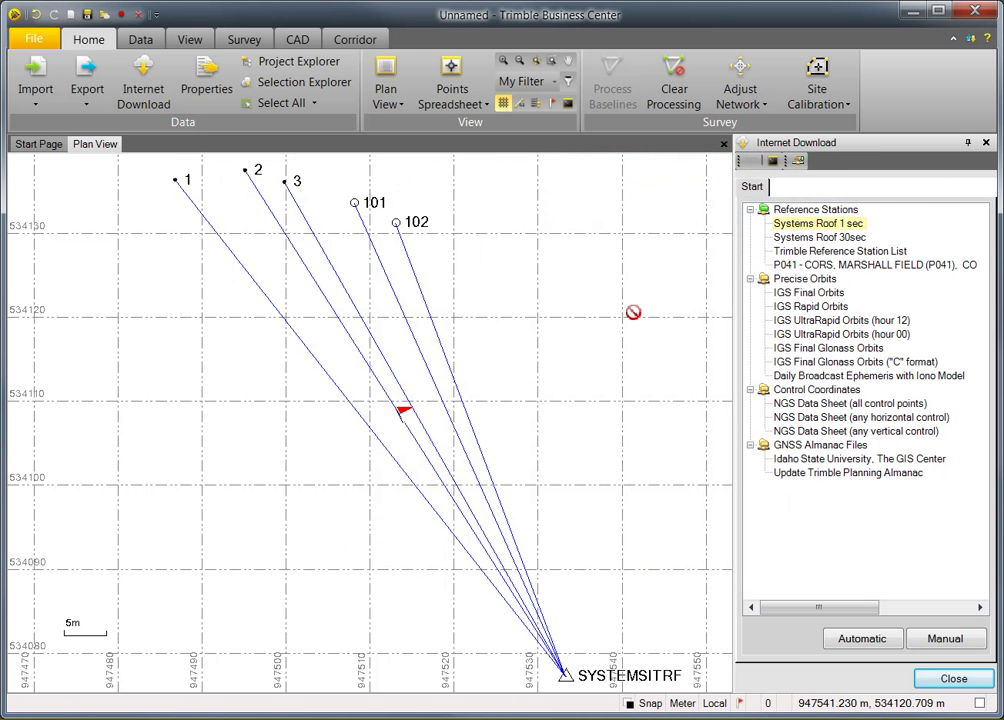